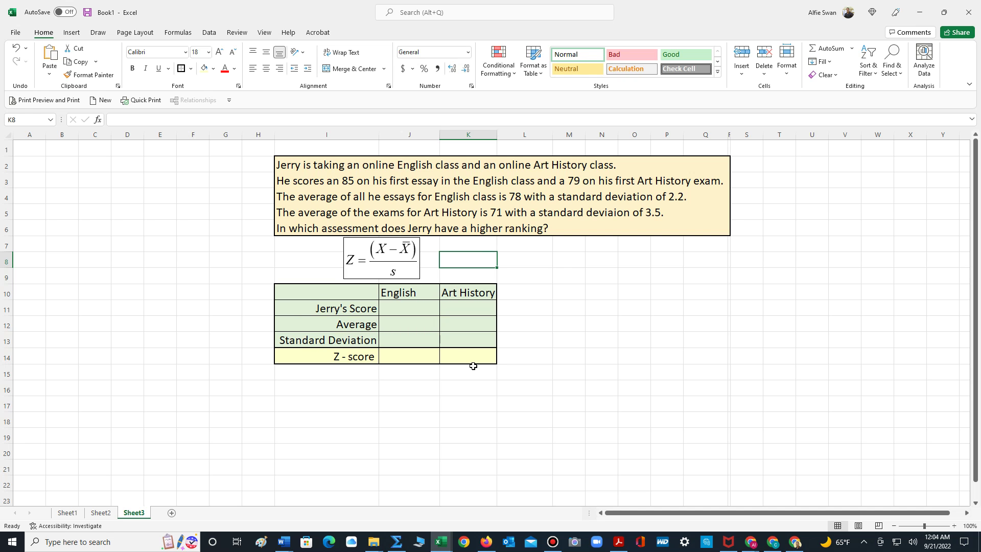
Enter Jerry's scores: 85 in J11 for English and 79 in K11 for Art History
click(403, 308)
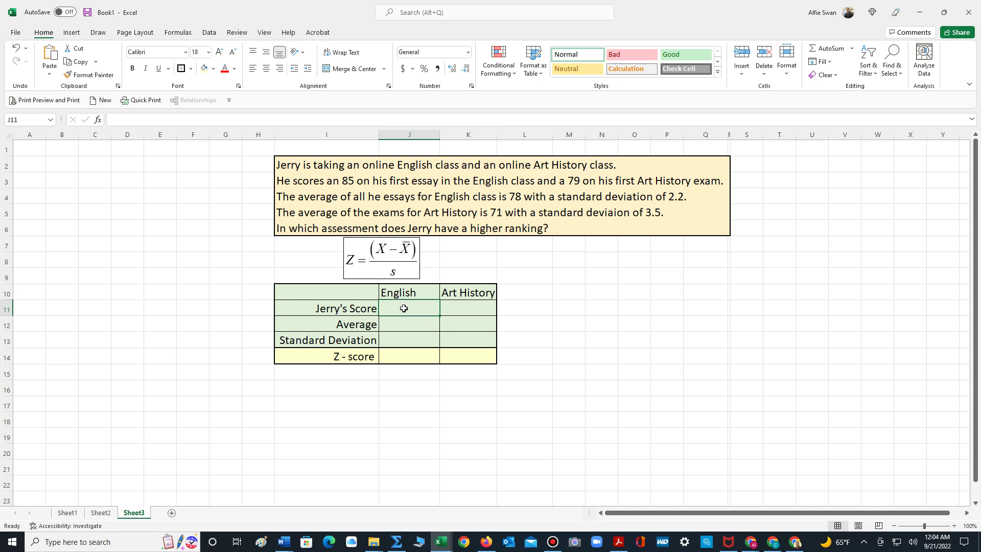
text(85)
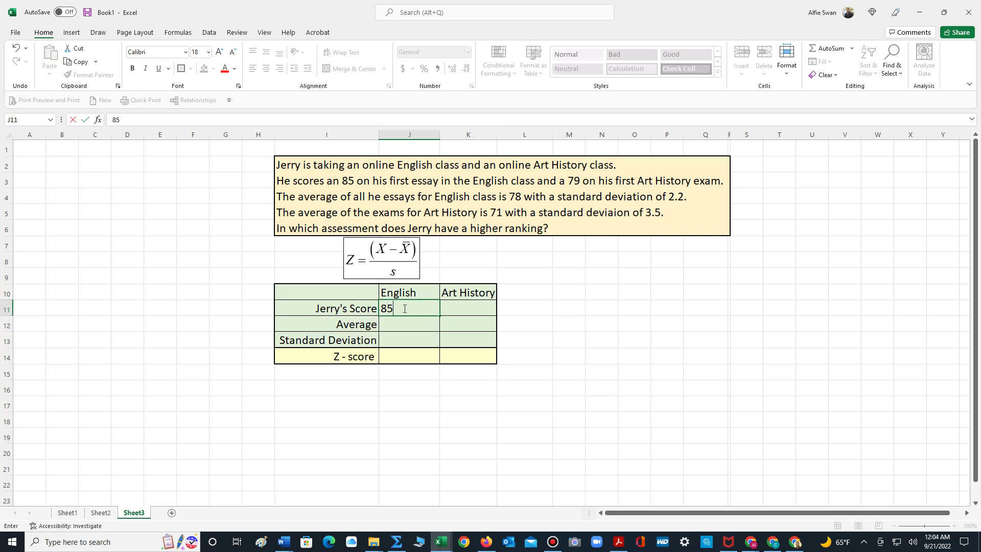
key(Return)
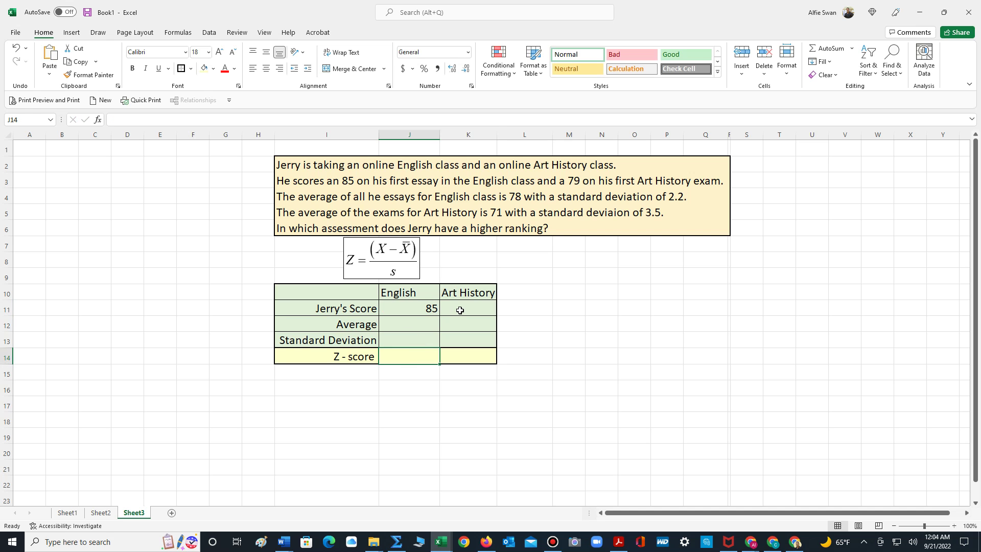
click(461, 308)
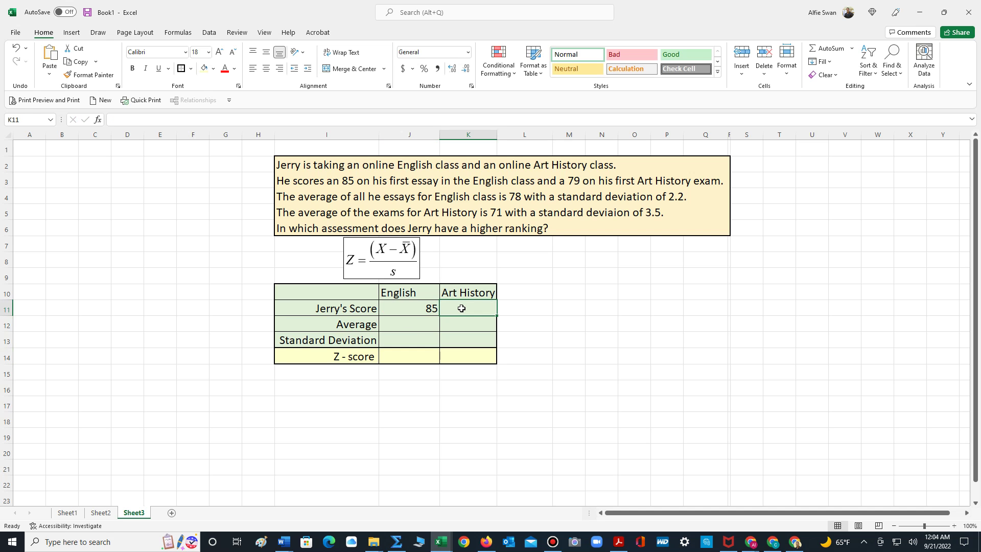
text(79)
click(593, 319)
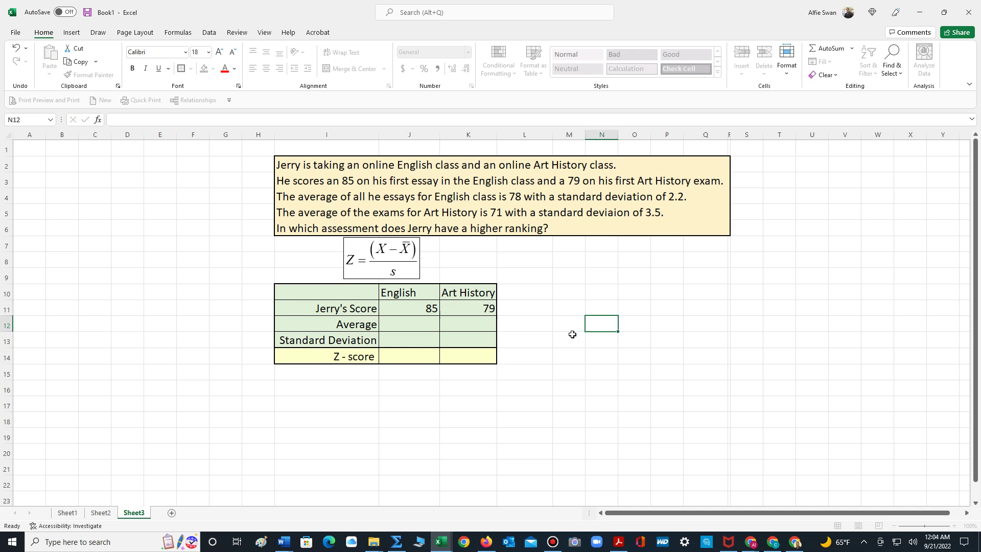
click(427, 327)
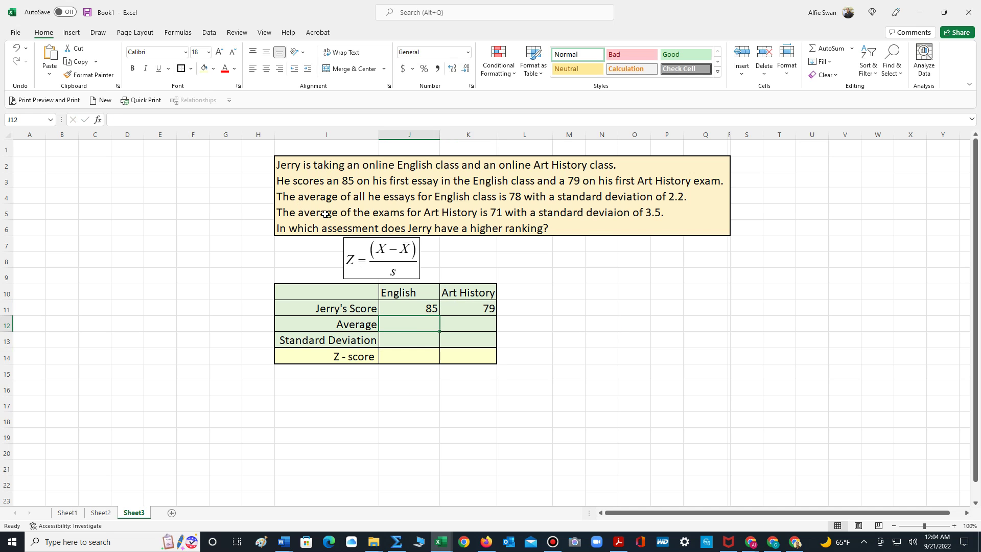
In I4, change 'he' to 'the' and insert 'the' after 'for' in the English sentence
click(375, 197)
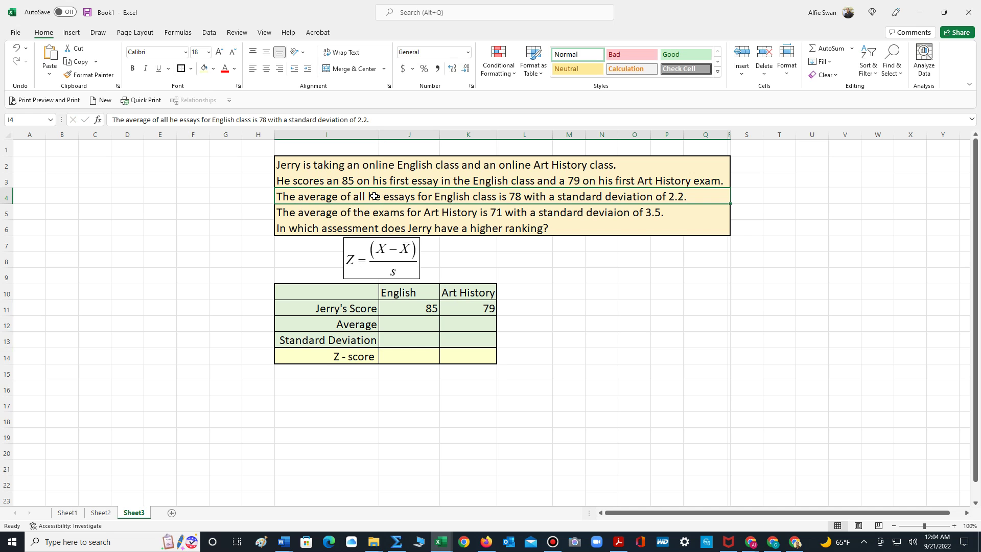
click(169, 121)
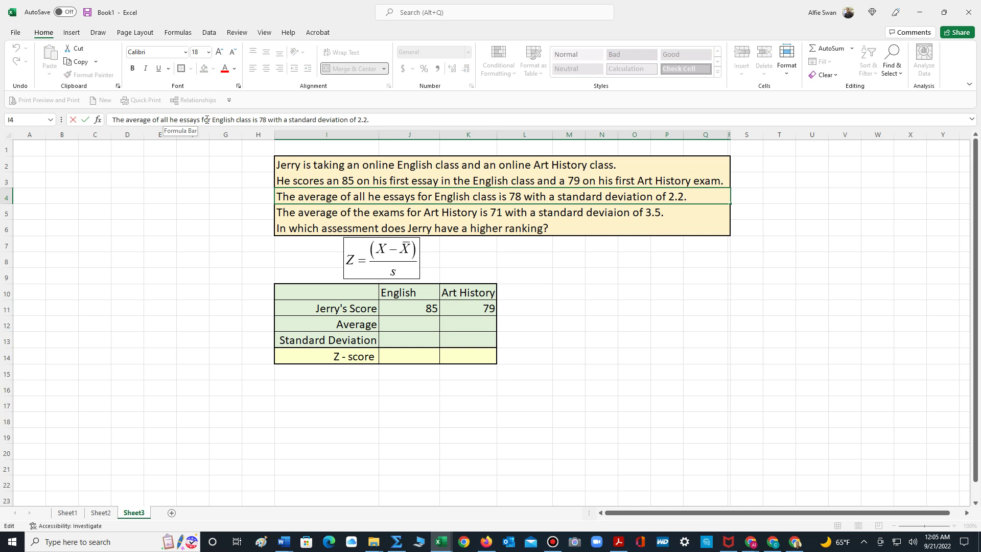
text(t)
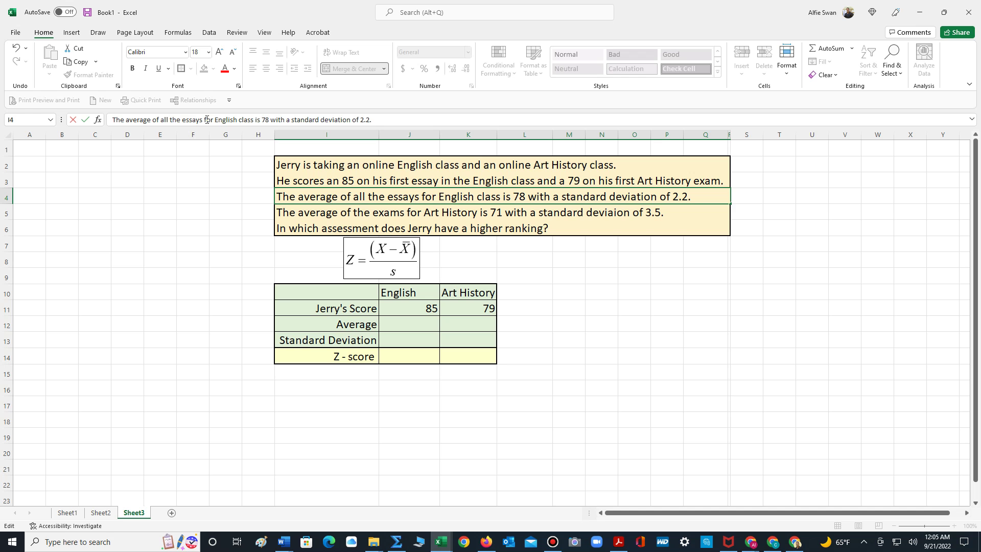
key(Return)
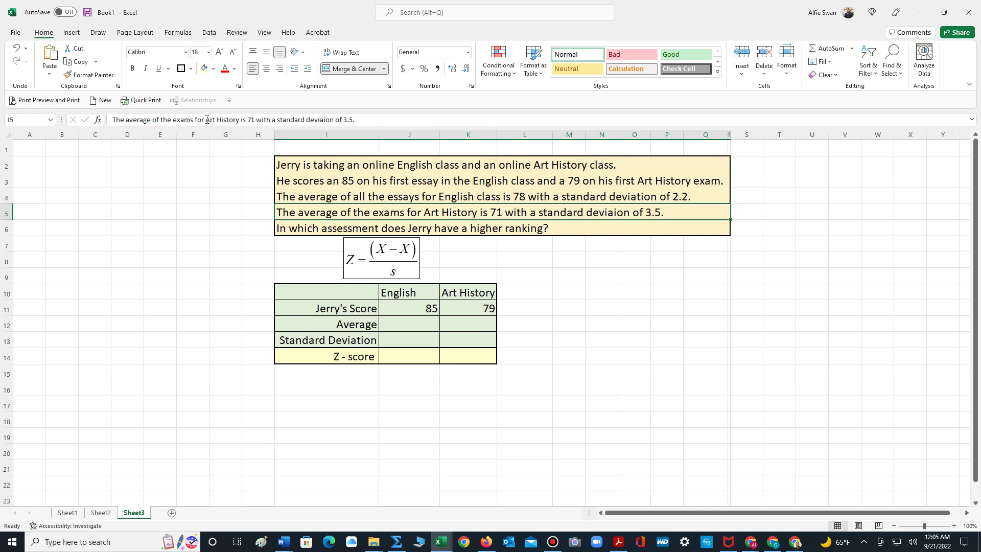
click(445, 198)
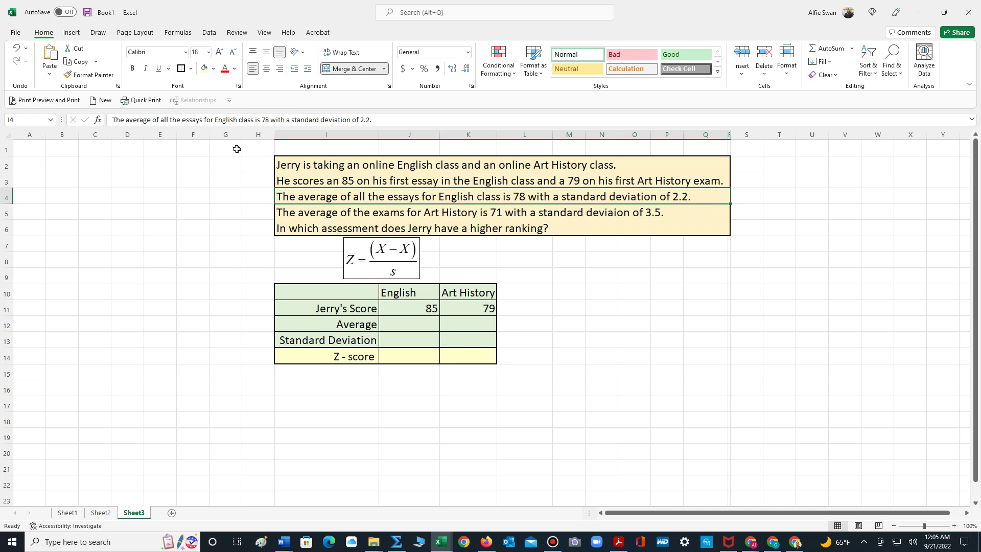
click(212, 120)
text(the)
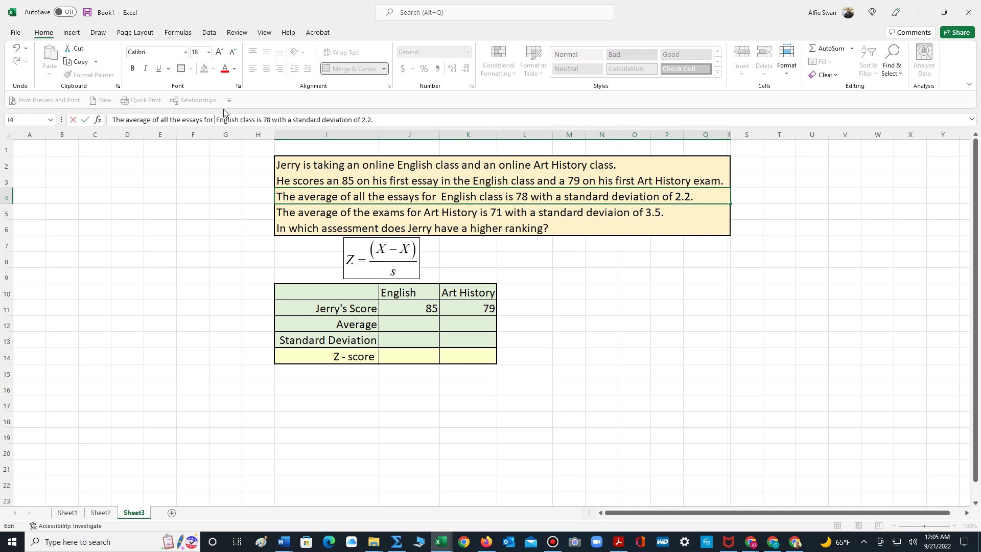
click(653, 326)
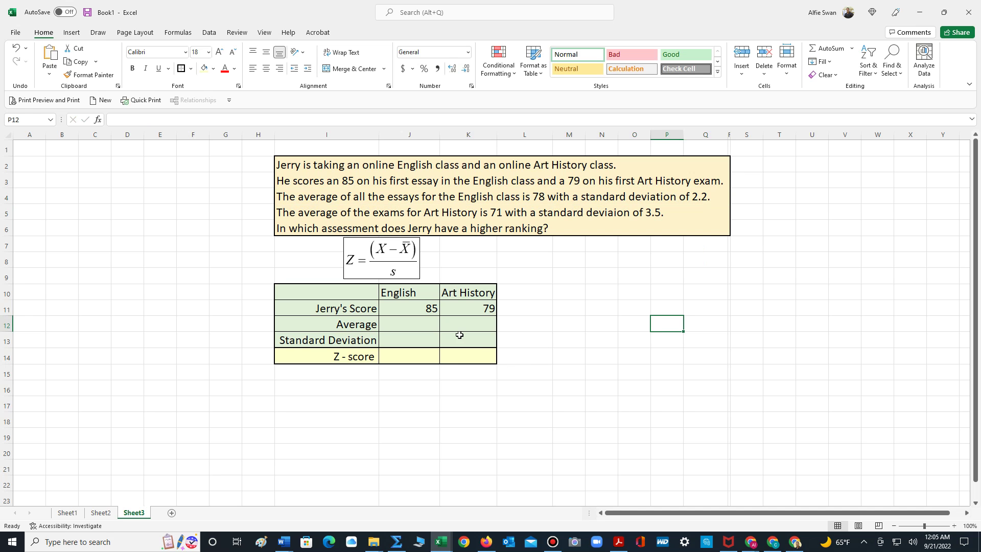
Enter the English average 78 and standard deviation 2.2, then centre the table values
click(428, 325)
text(78)
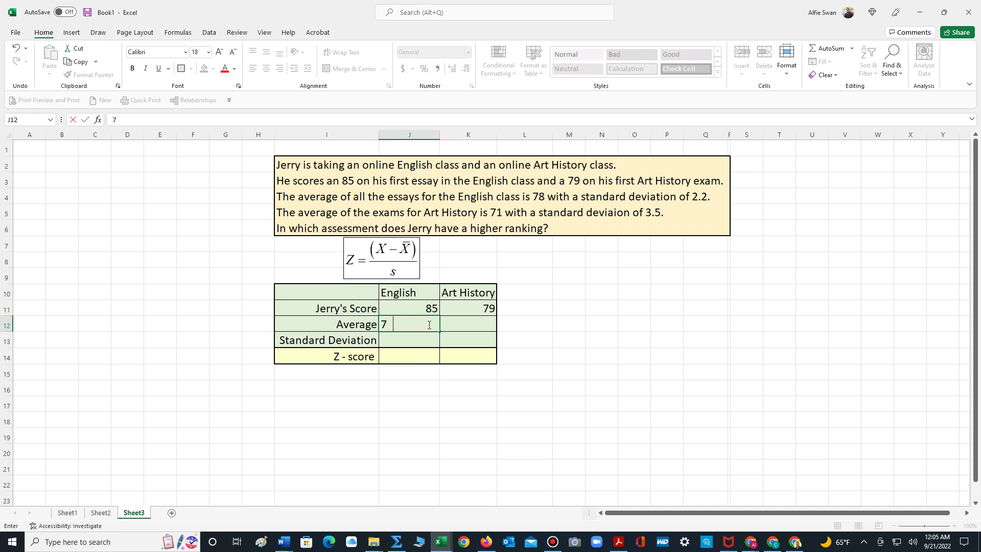
click(413, 360)
click(411, 339)
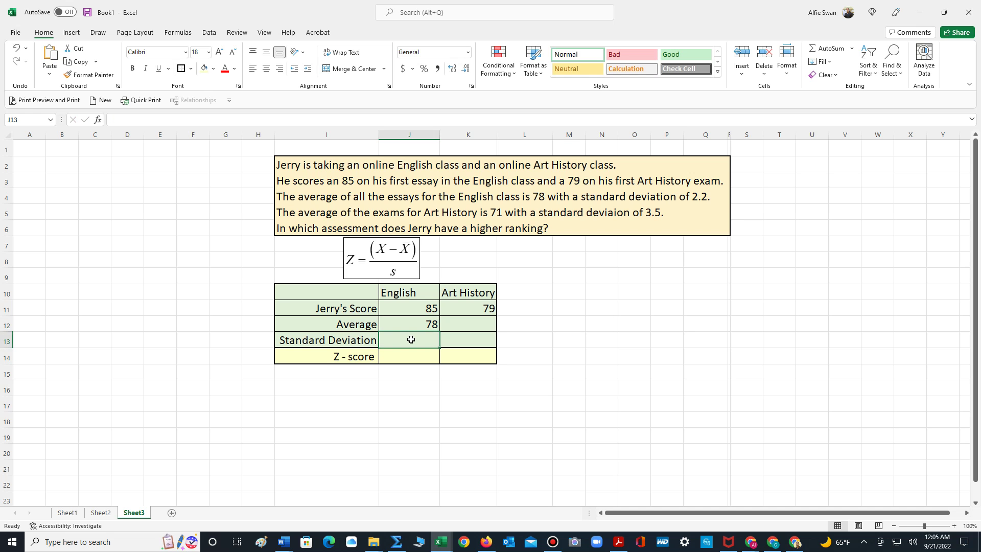
text(2.2)
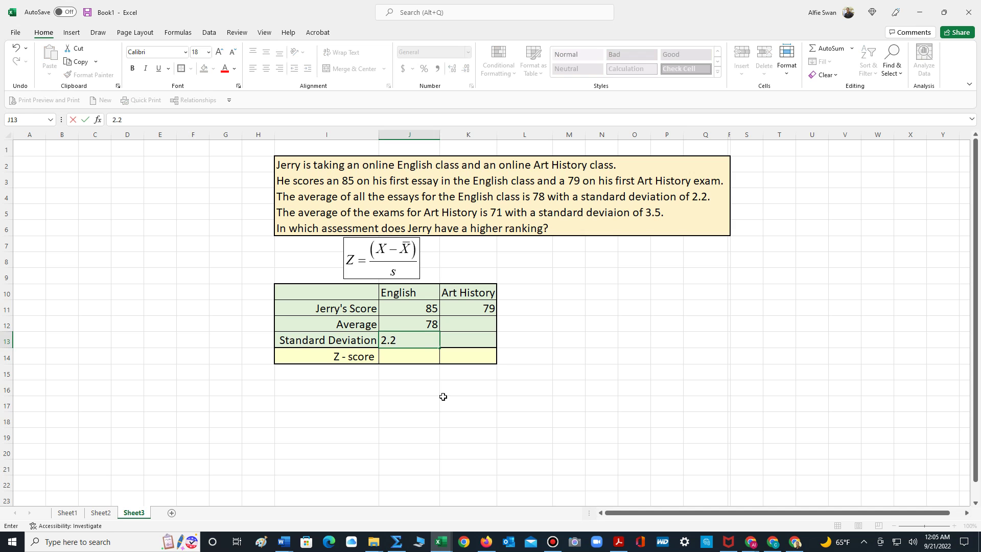
click(457, 422)
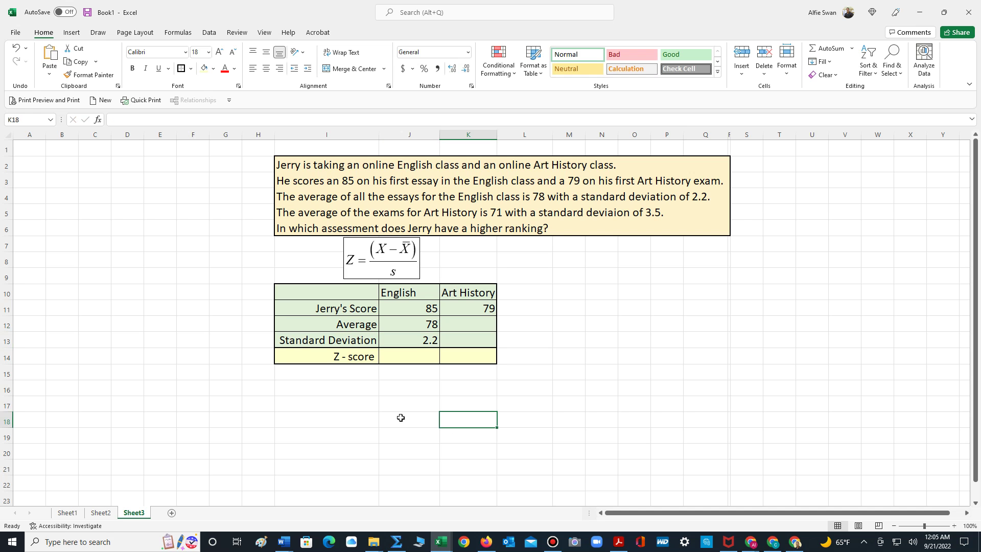
drag(425, 304, 454, 355)
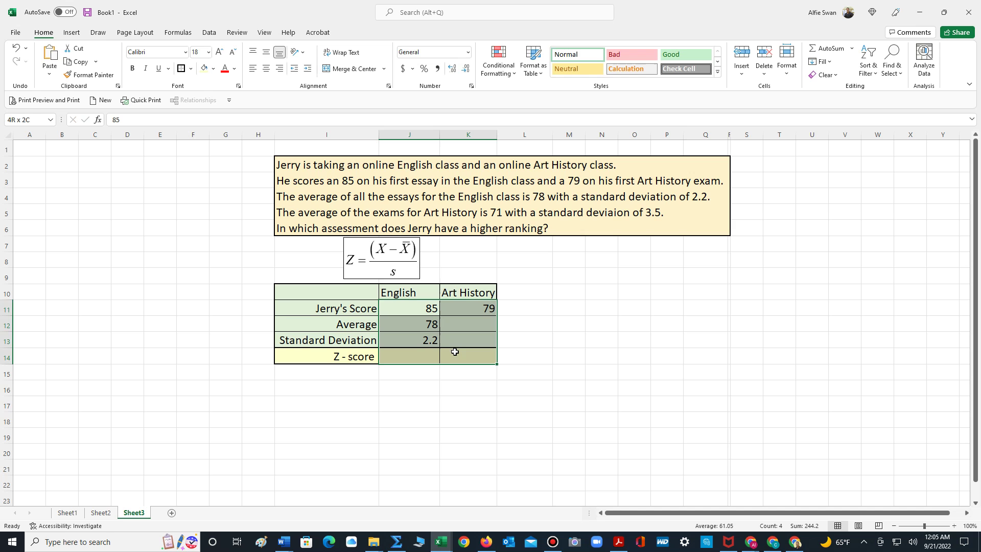
click(266, 68)
click(597, 356)
Enter the Art History average 71 and standard deviation 3.5
click(465, 326)
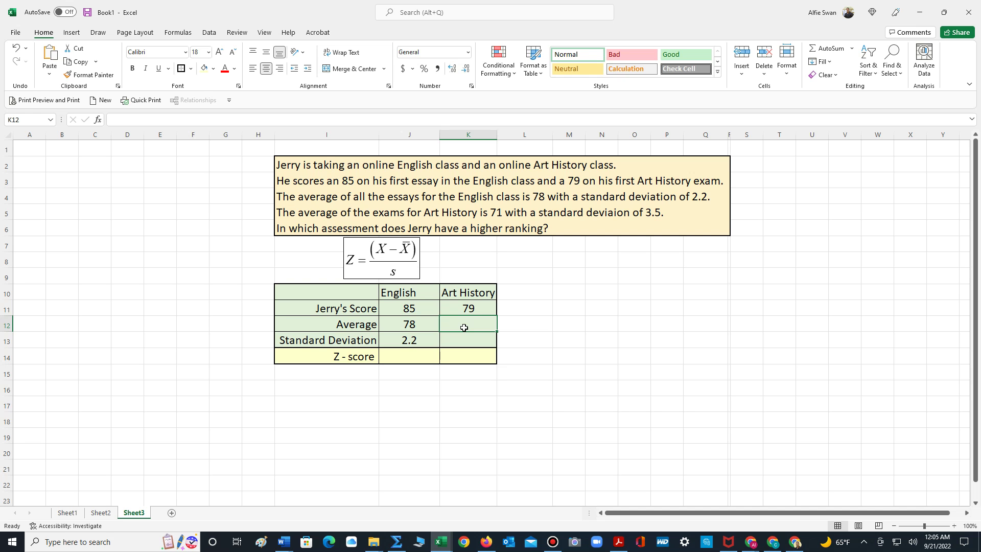
text(71)
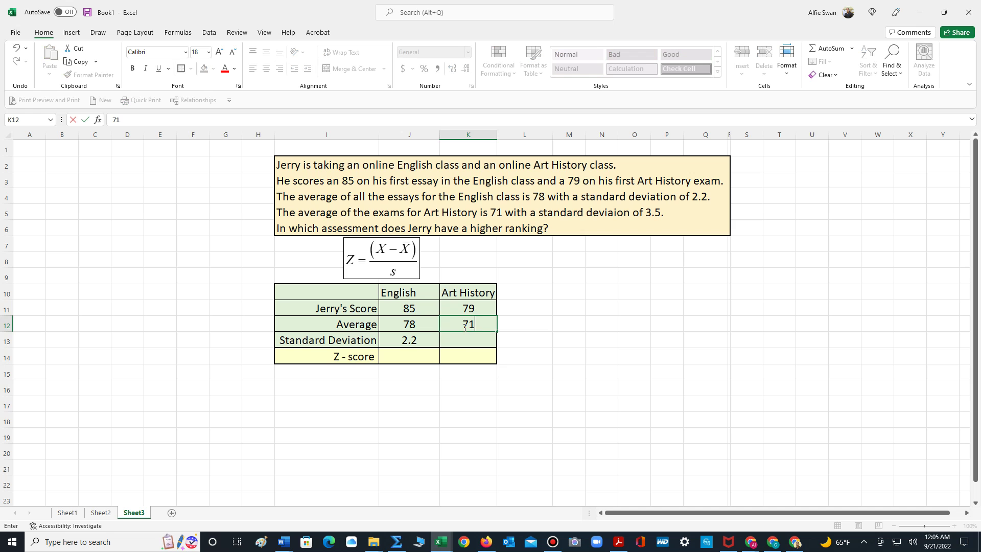
click(469, 344)
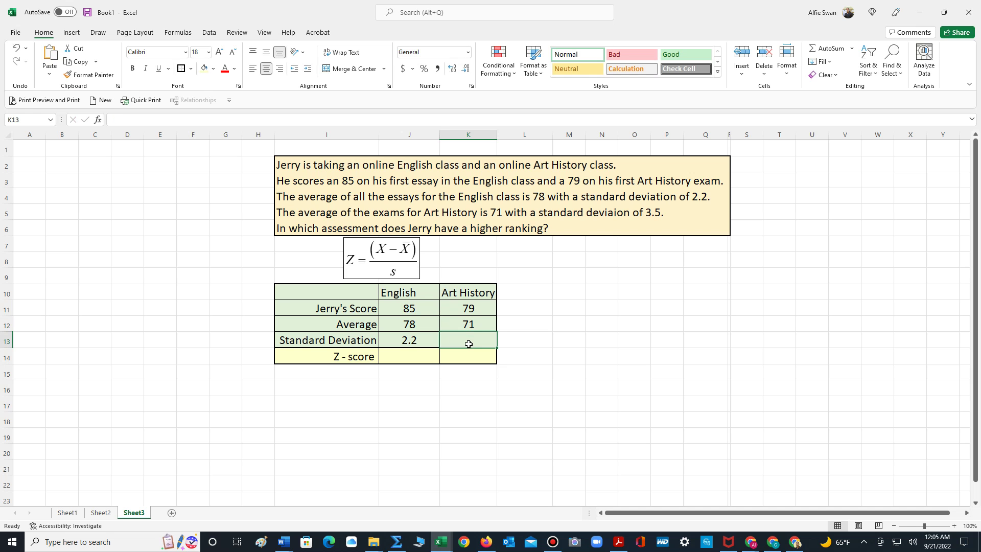
text(3.5)
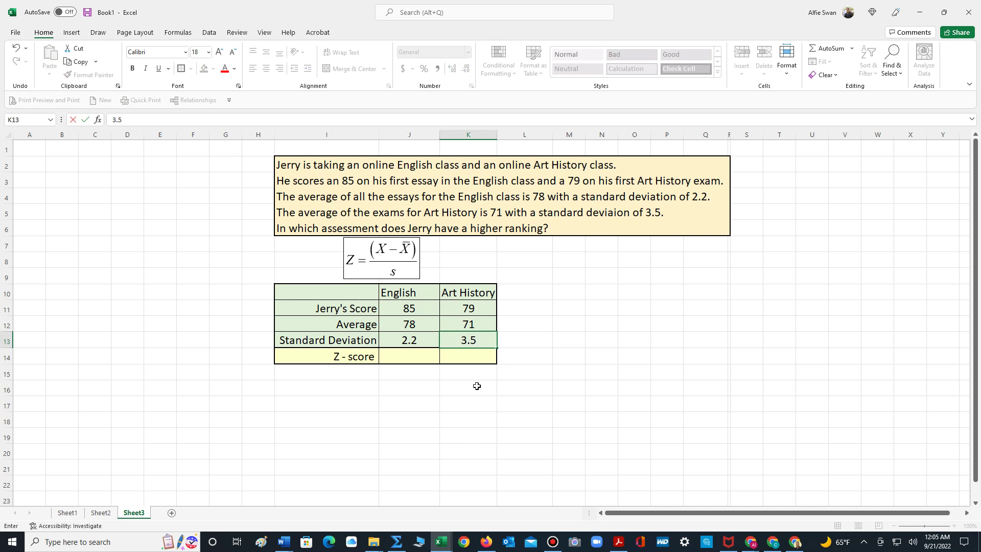
click(449, 446)
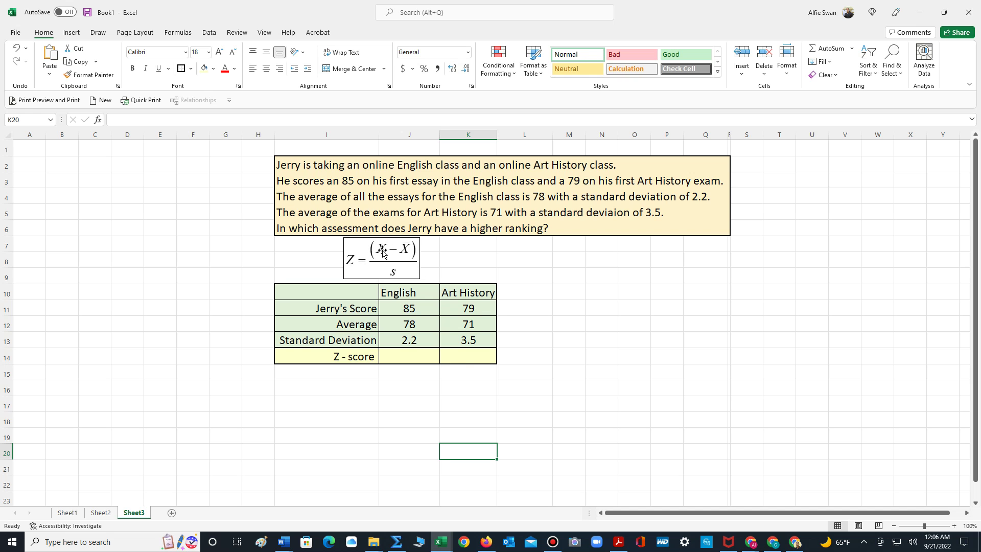
click(411, 356)
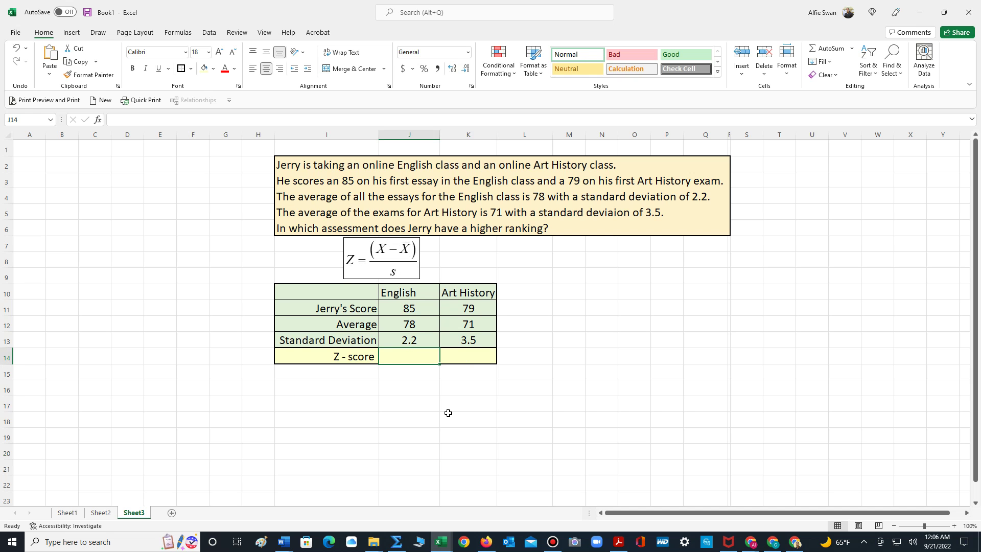
Enter =(85-78)/2.2 as the English z-score and format it to two decimals, showing 3.18
text(=()
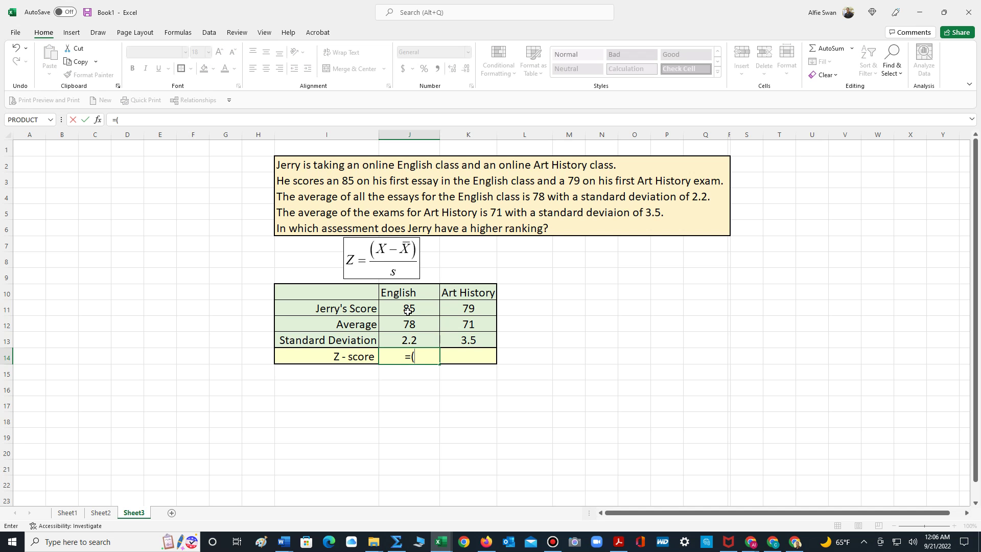
text(85-78)/2.2)
key(Return)
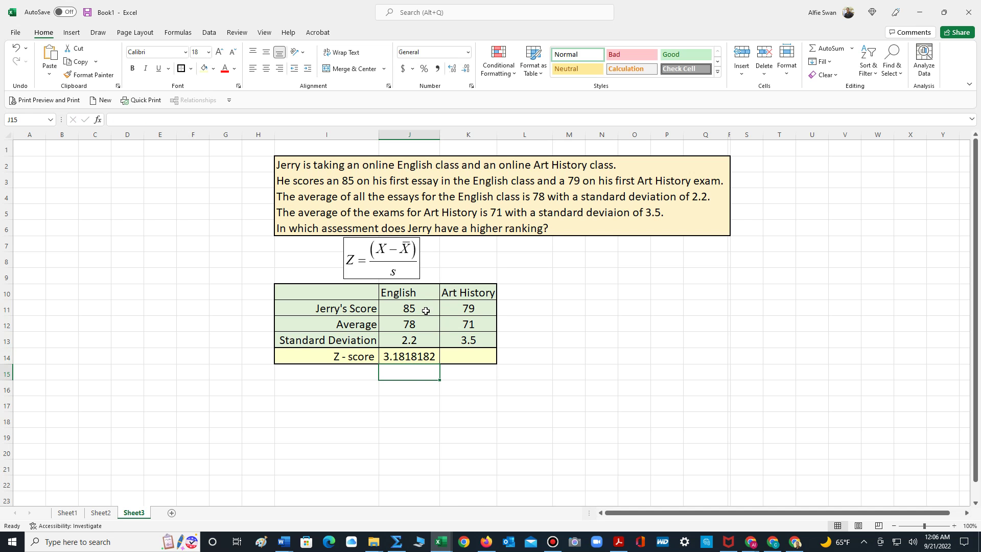
click(421, 361)
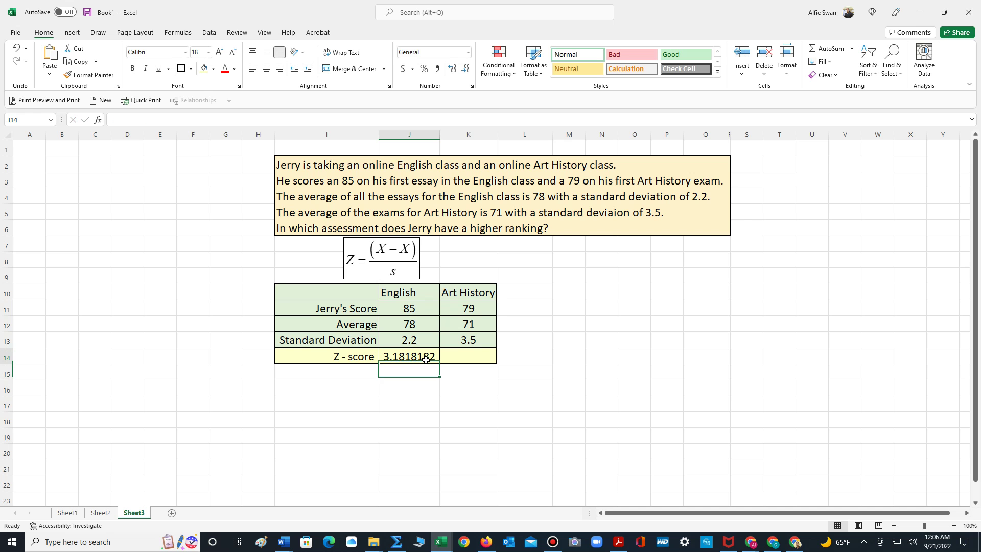
click(467, 72)
click(467, 71)
click(467, 72)
click(467, 72)
click(467, 72)
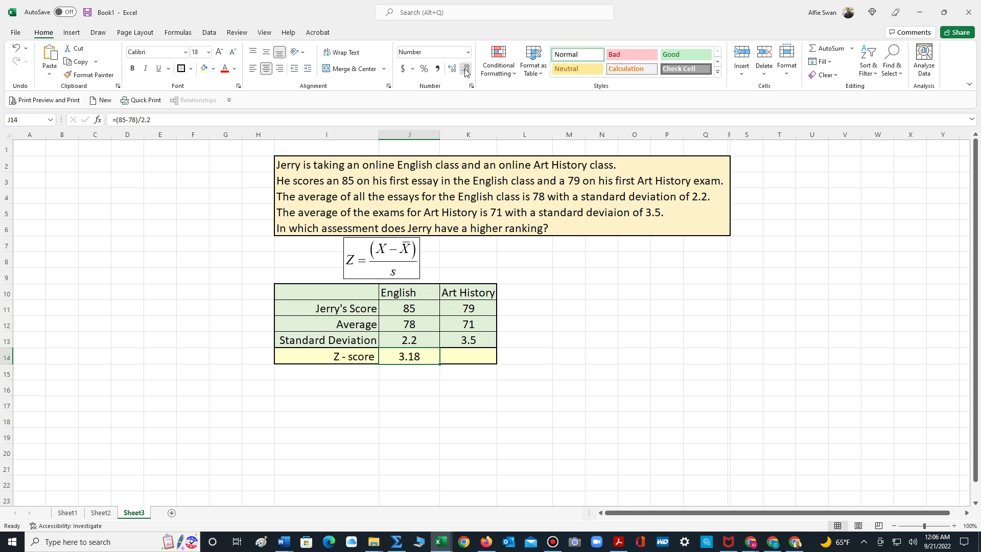
click(466, 71)
click(454, 69)
drag(412, 386, 403, 394)
click(531, 377)
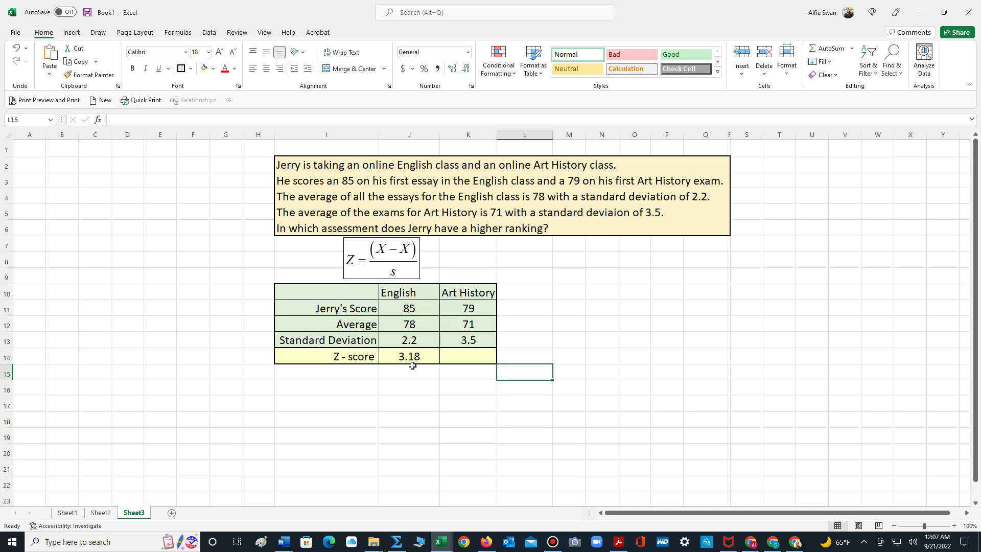
Enter =(K11-K12)/K13 in K14 as the Art History z-score
click(466, 354)
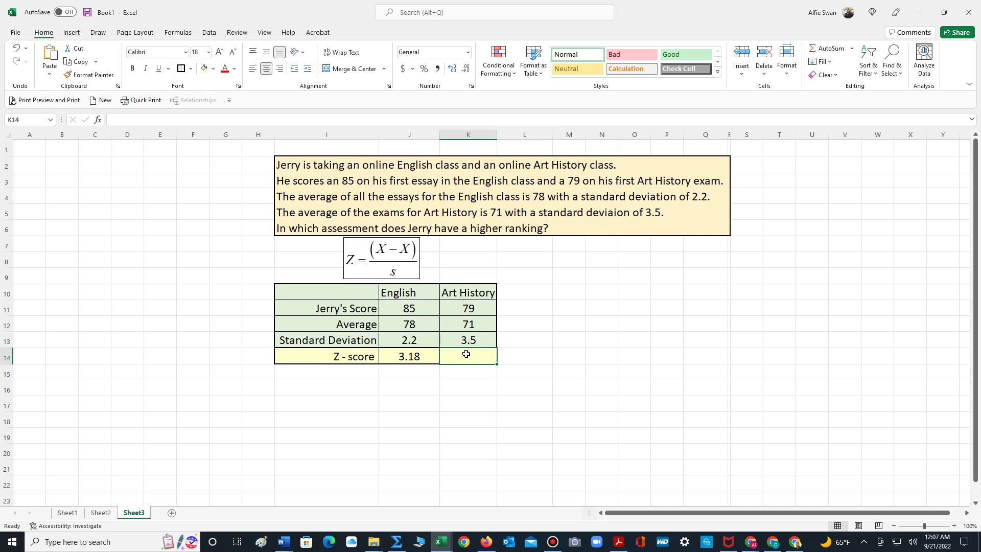
text(=)
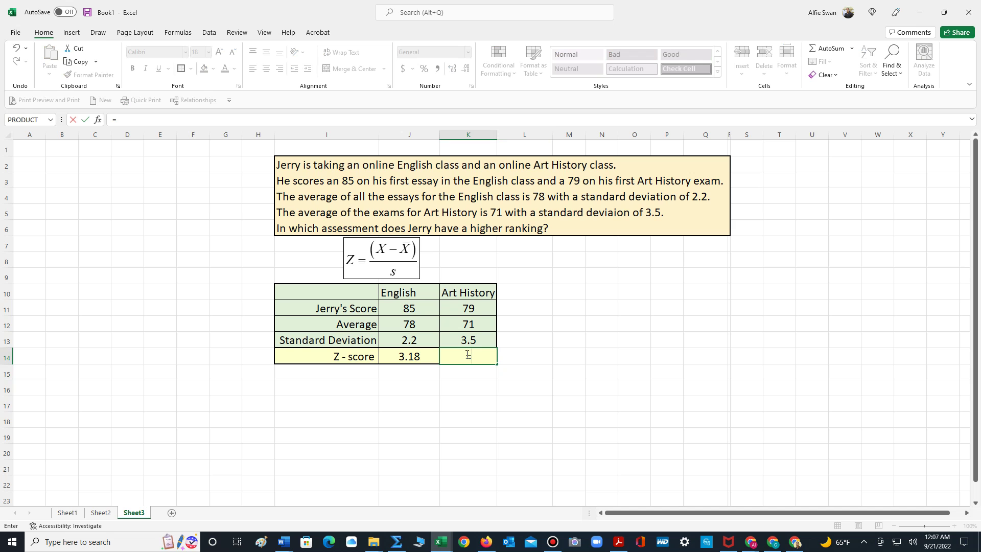
text(()
click(469, 307)
text(-)
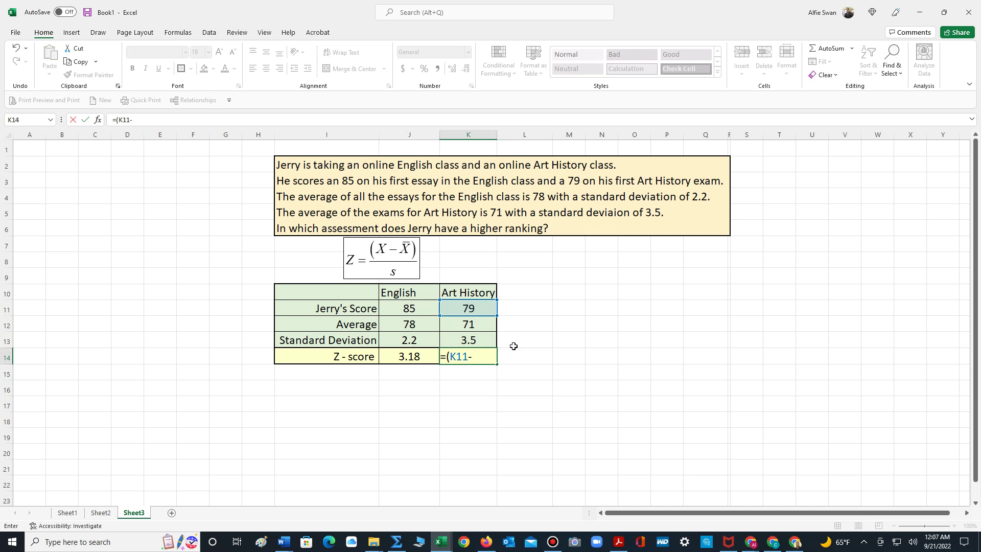
click(471, 320)
text()/)
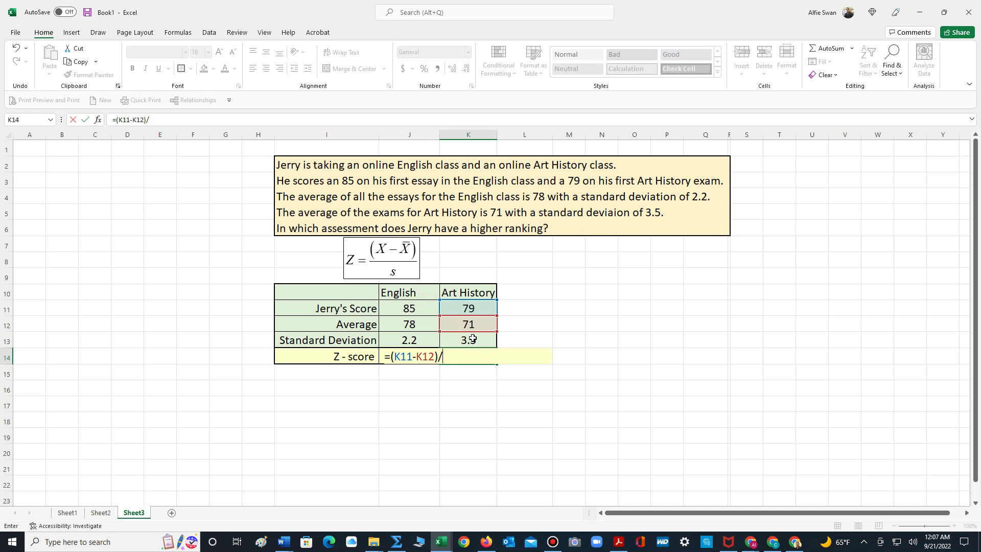
click(473, 338)
key(Return)
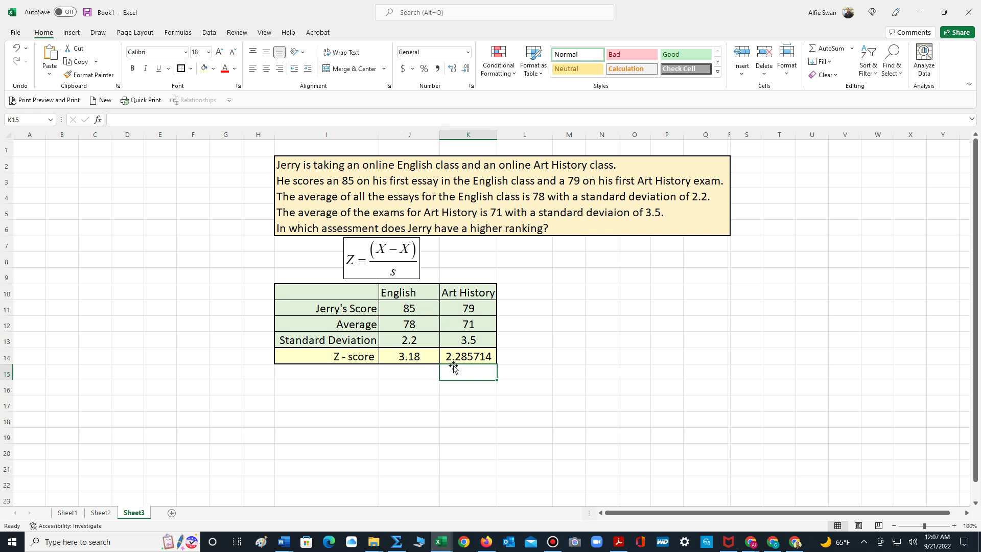
Format the Art History z-score to two decimals so it reads 2.29
click(460, 358)
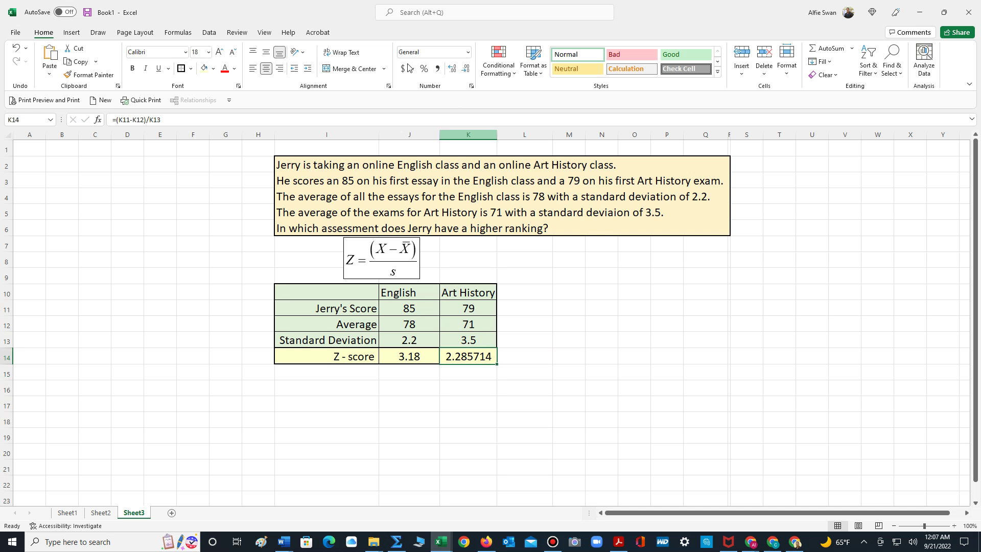
click(465, 68)
click(465, 68)
click(464, 68)
click(465, 68)
click(468, 70)
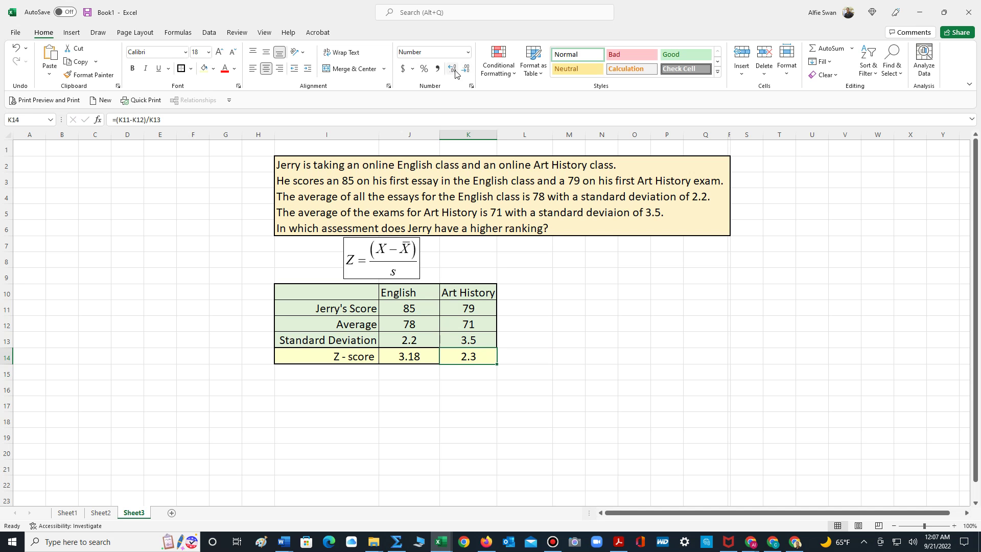
click(452, 68)
click(431, 435)
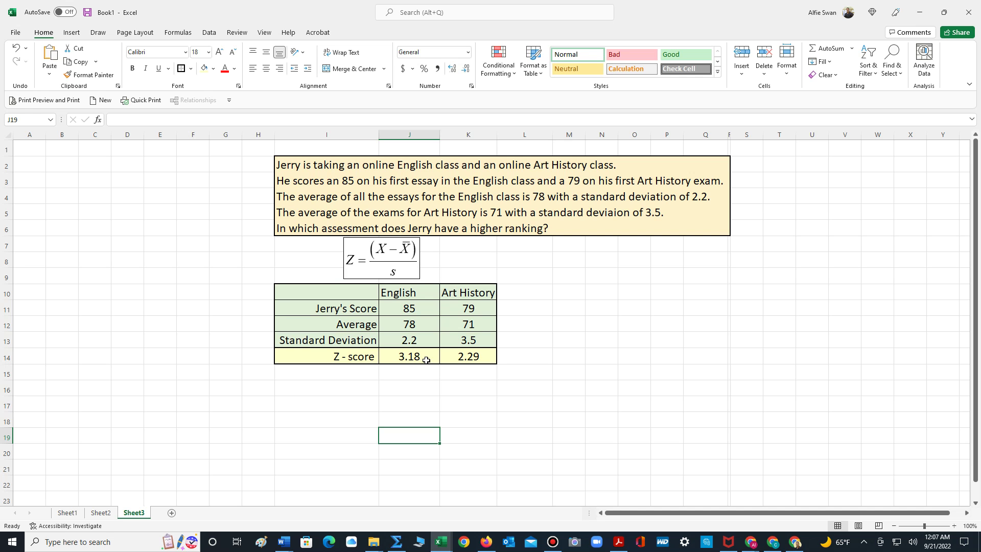
click(349, 390)
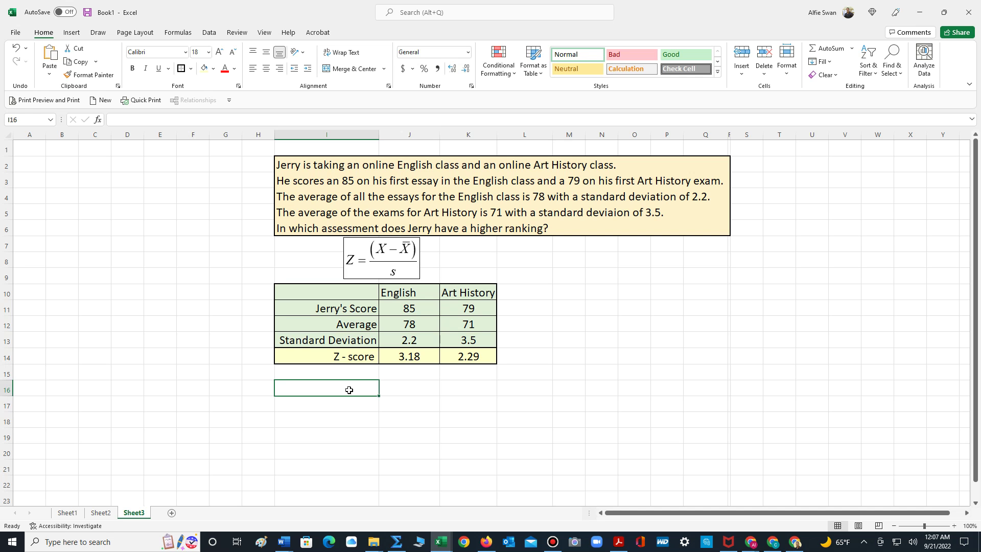
Type the conclusion 'Jerry has a higher ranking on his English assessment.' in I16
text(Je)
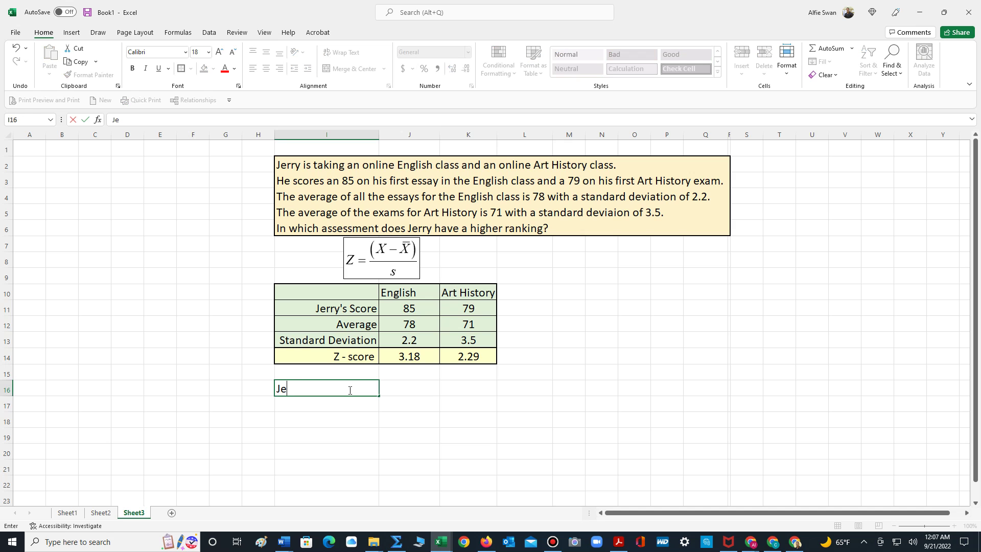
text(rry has a higher ranki)
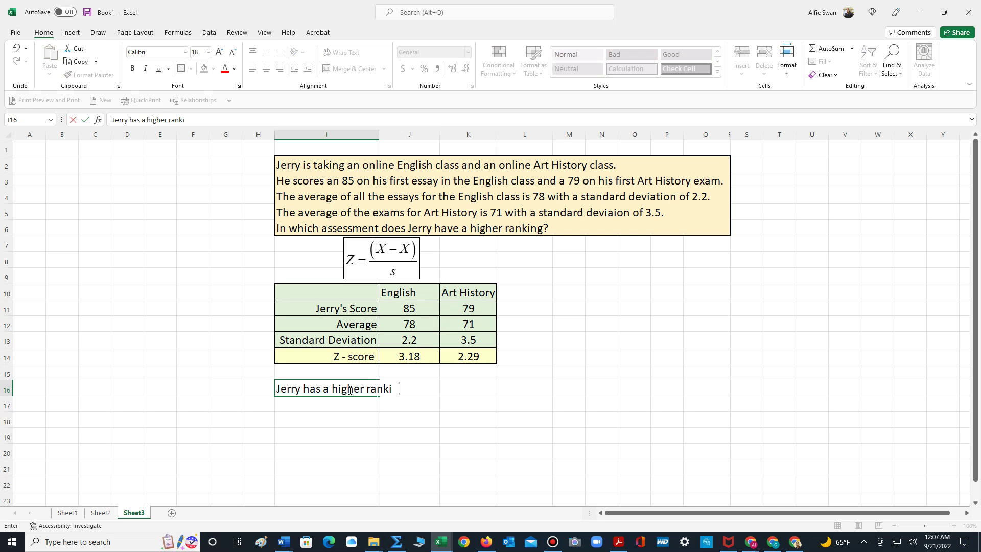
text(ng on his English assessment)
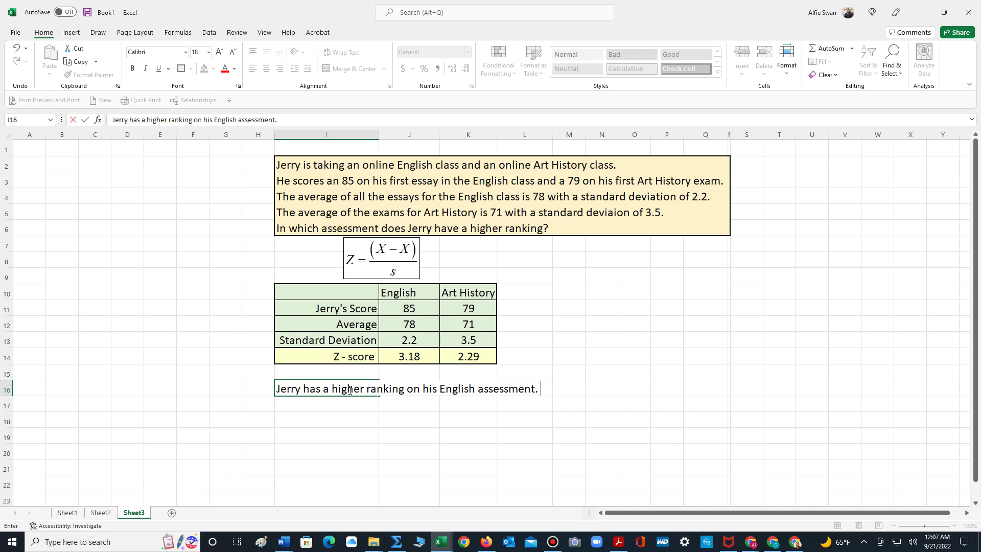
text(.)
click(436, 464)
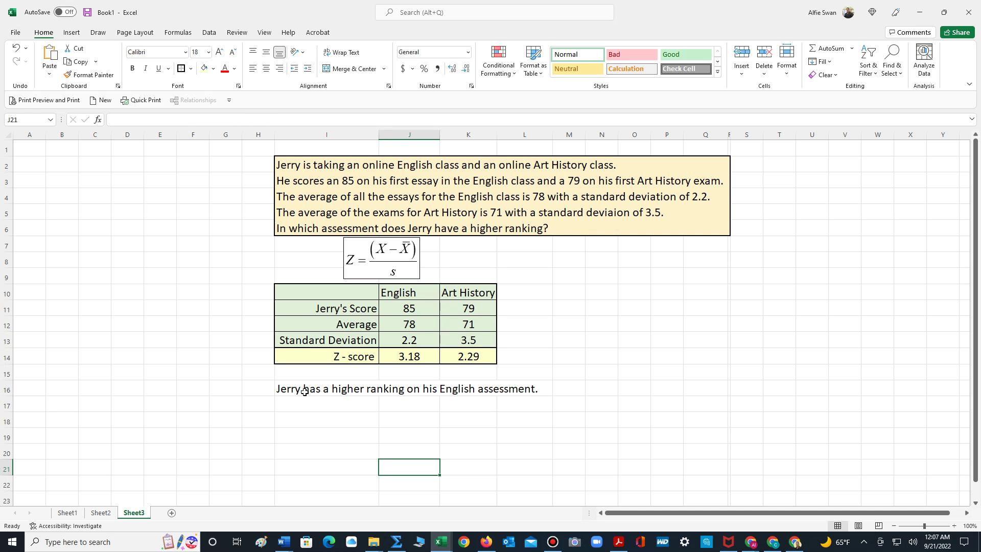